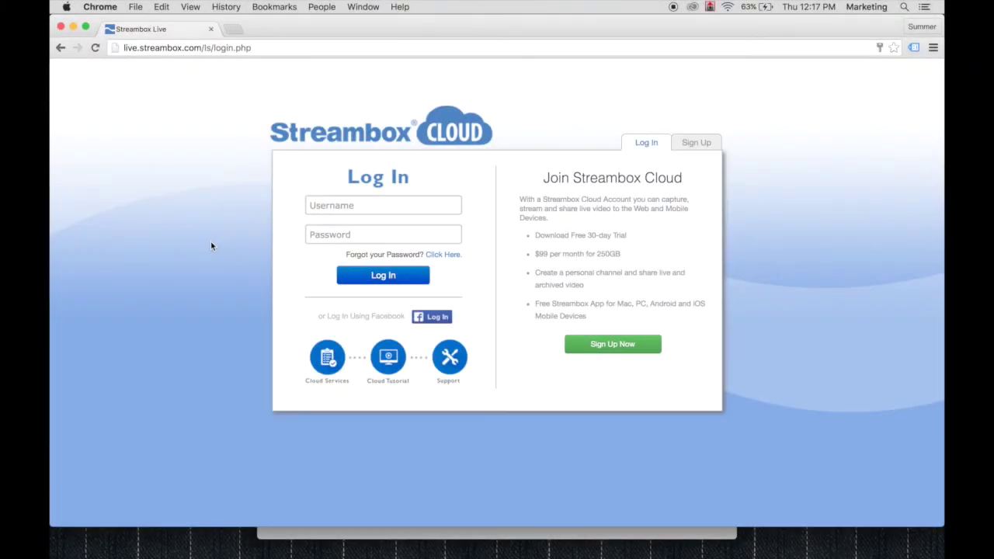
Step: Log in to Streambox Cloud with the account username and password
left_click(354, 208)
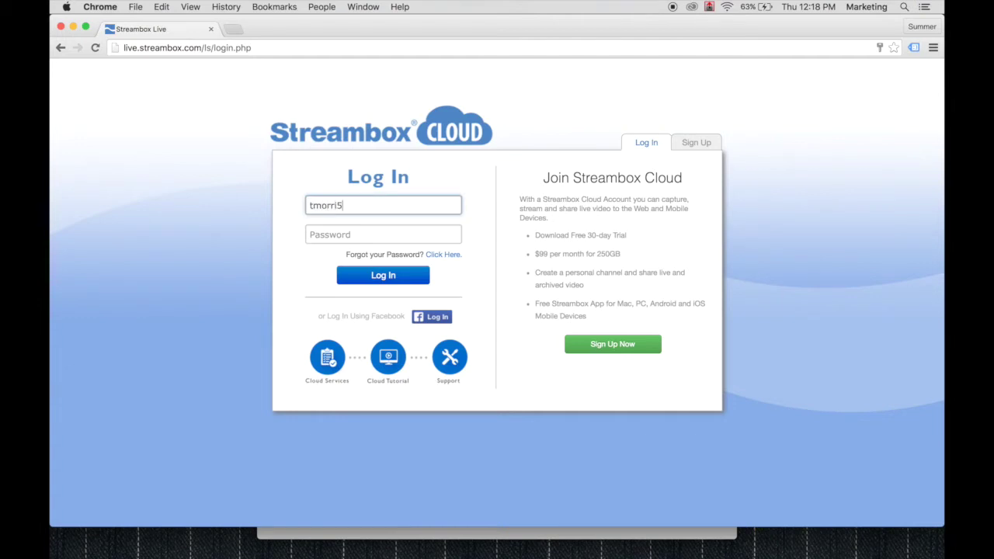
key("Tab")
type("***")
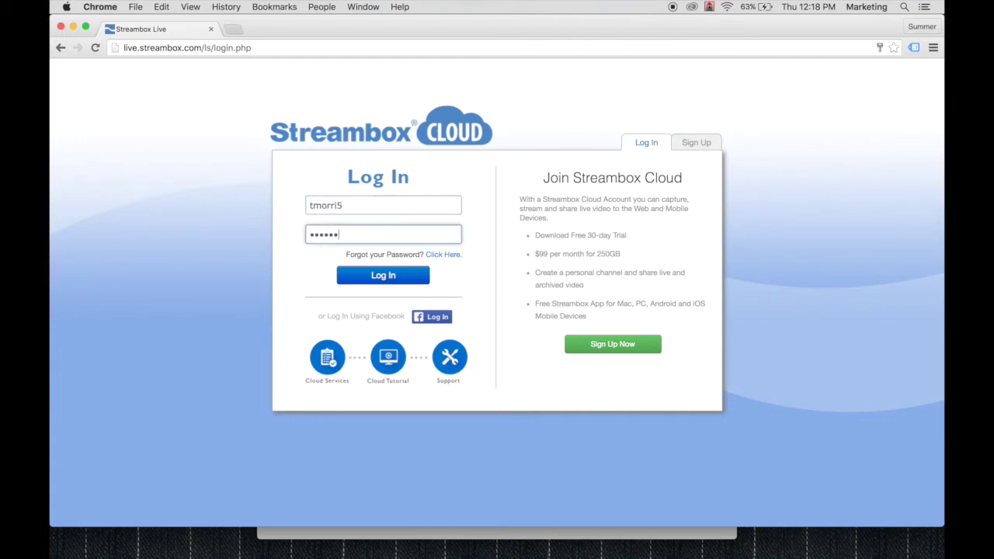
left_click(382, 282)
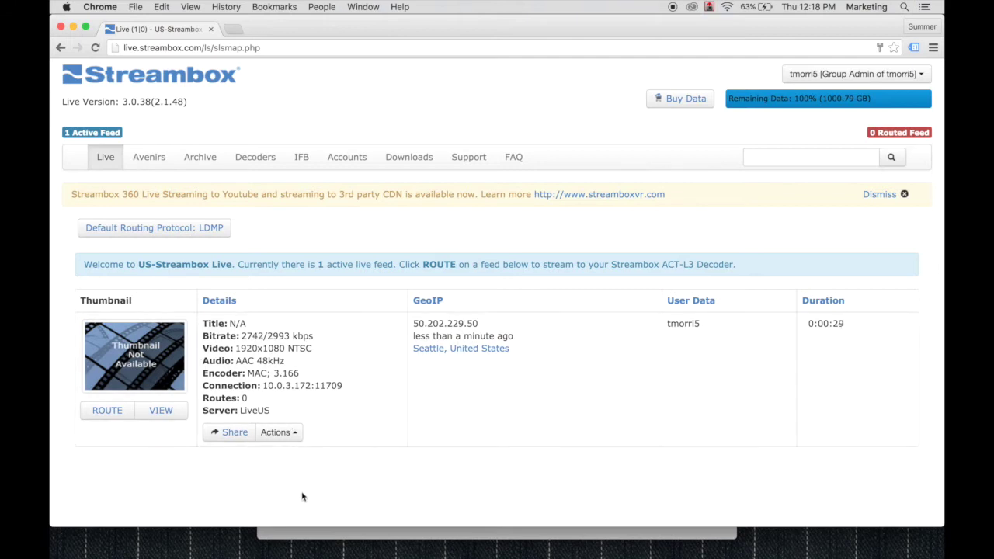
Step: Bring up the Cloud Encoder showing the 1920x1080 camera feed at about 2929 Kbps
left_click(719, 541)
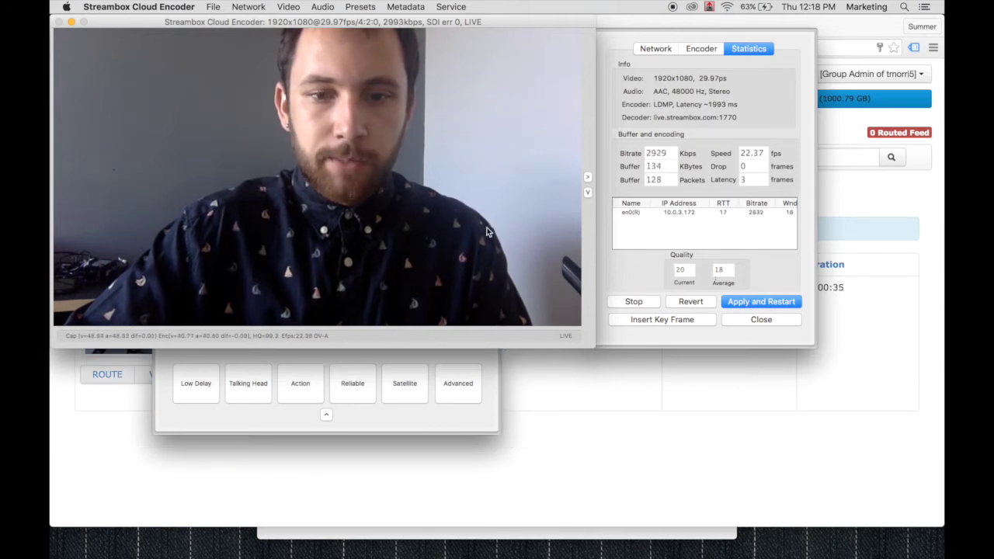
Step: Return to the Streambox Live page with the single active, unrouted feed
left_click(524, 439)
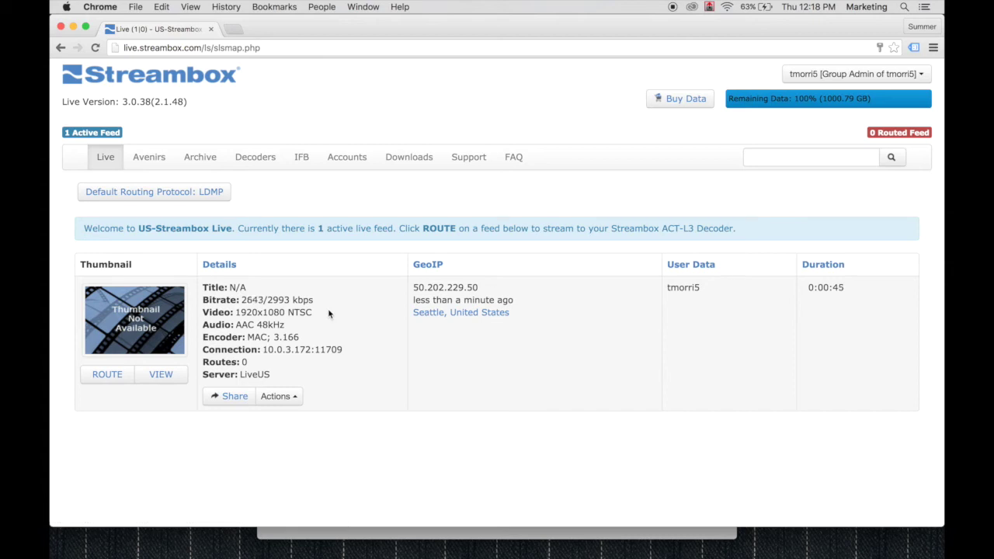
left_click(295, 397)
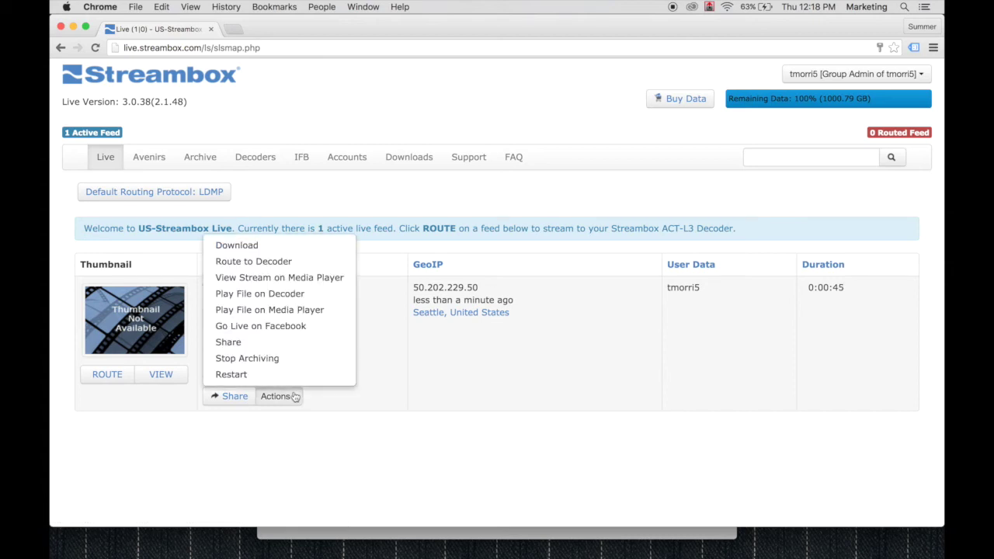
Step: Choose Go Live on Facebook for the feed and sign in to Facebook with pasted credentials
left_click(281, 327)
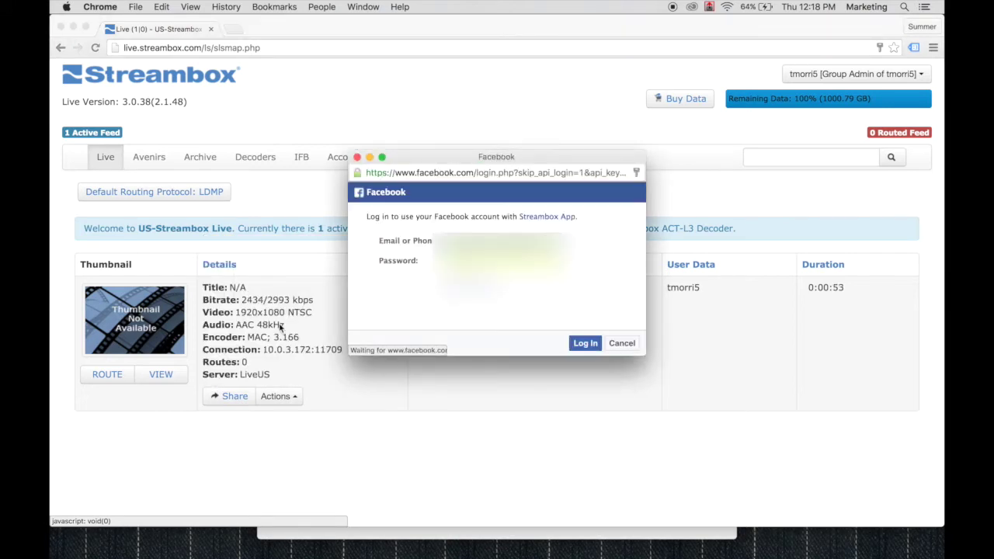
key("super+v")
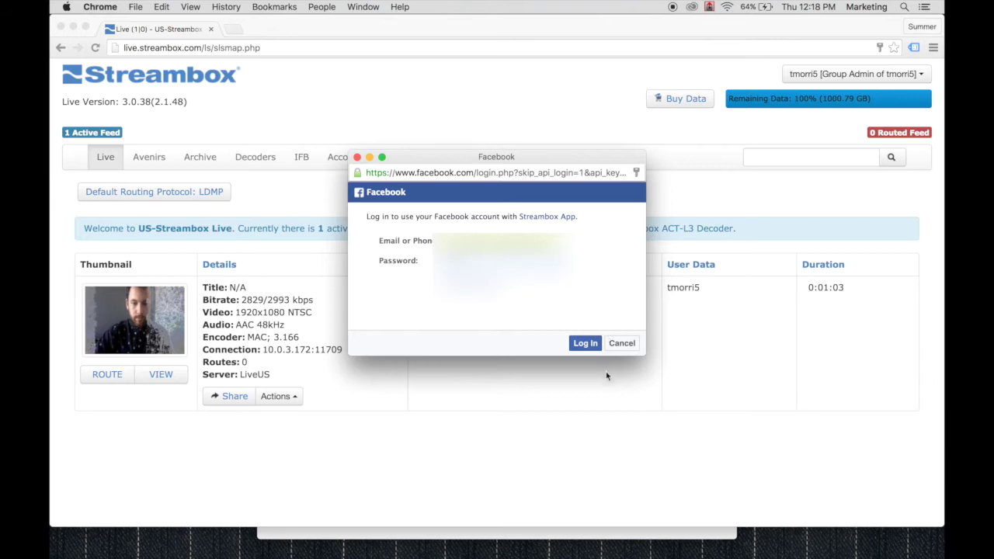
left_click(586, 344)
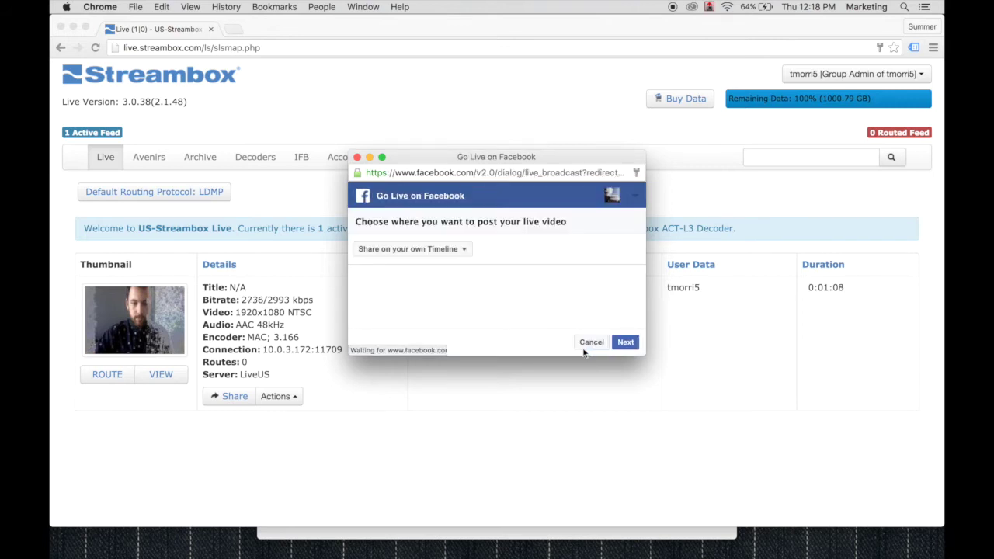
Step: Keep sharing on your own Timeline and continue to the Facebook post setup
left_click(463, 250)
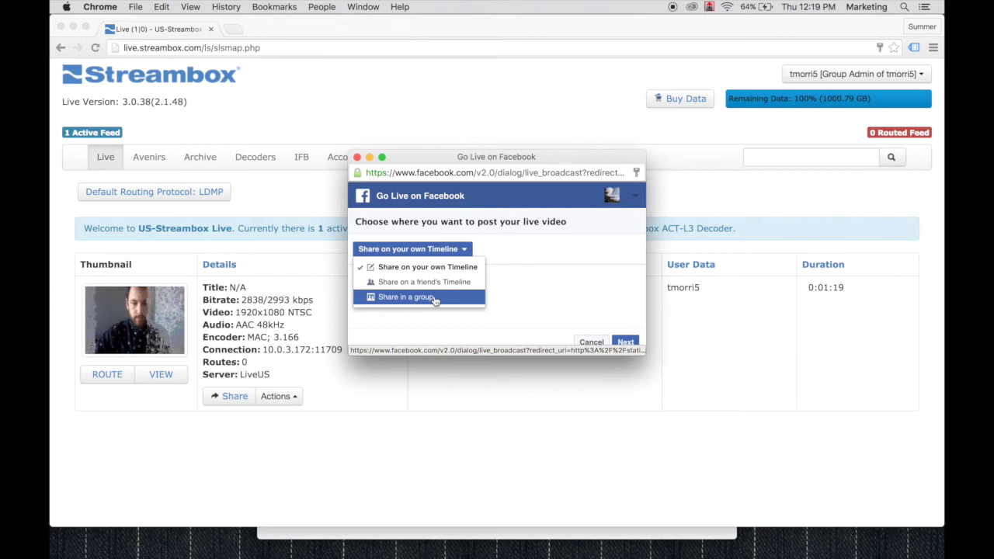
left_click(508, 299)
left_click(626, 342)
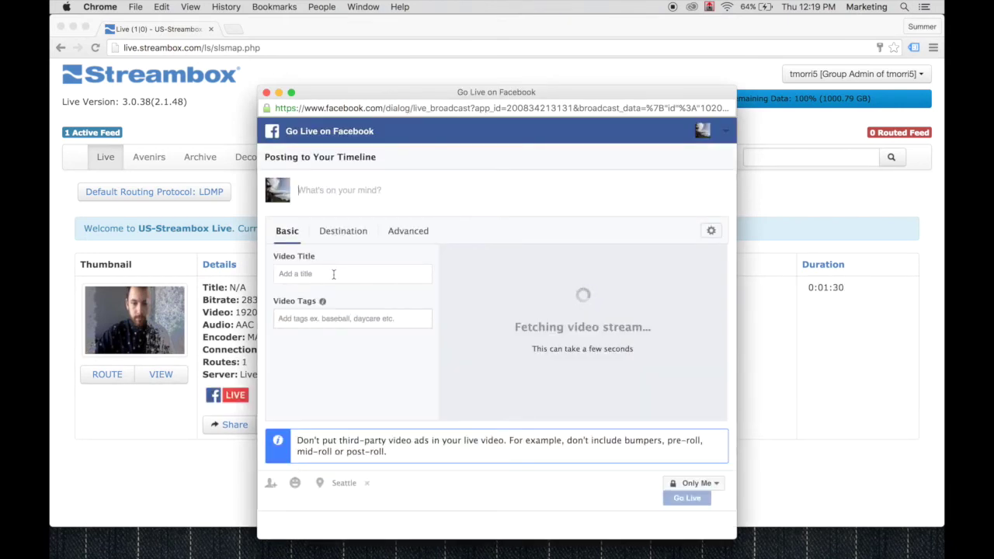
Step: Title the live video 'test' and review the Advanced and Destination settings
left_click(334, 274)
type("test")
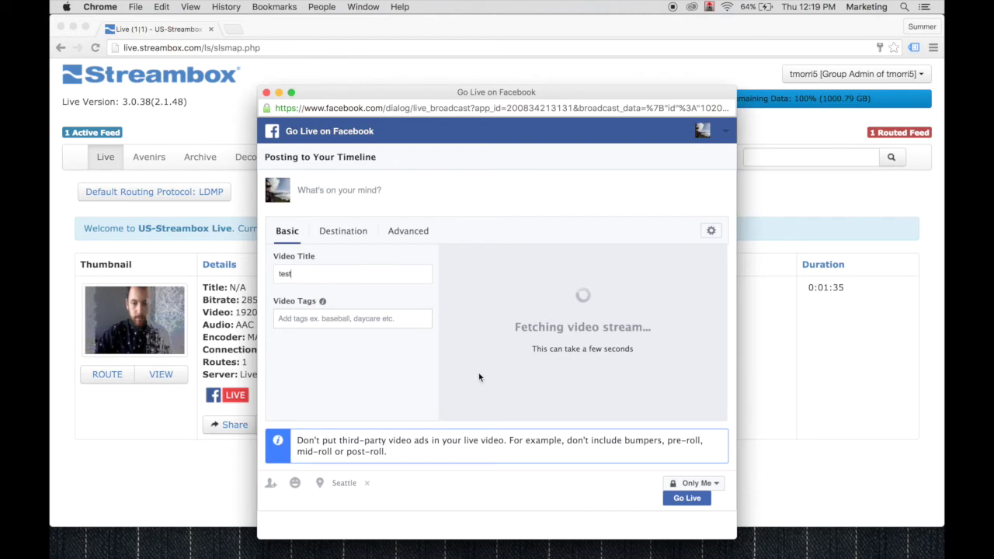
left_click(408, 231)
left_click(353, 233)
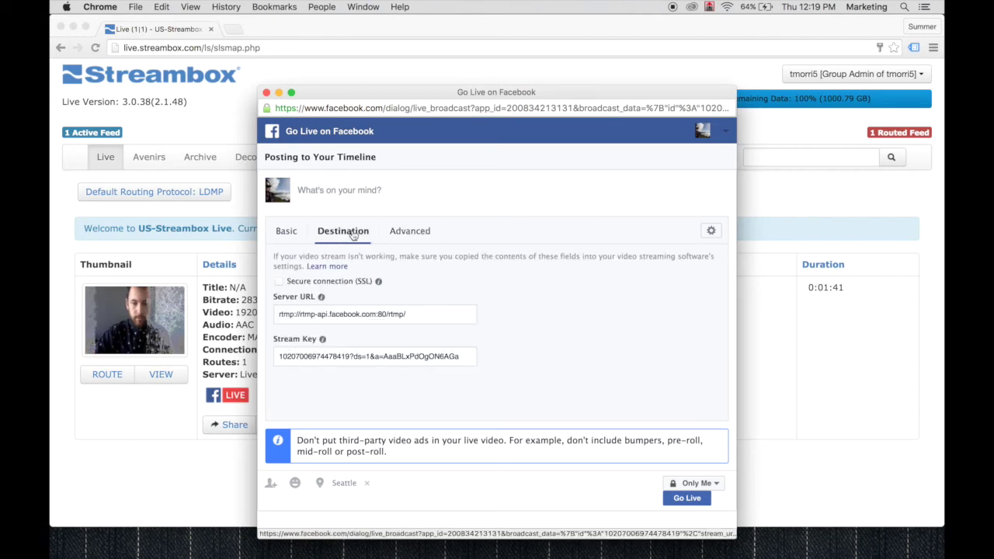
left_click(287, 231)
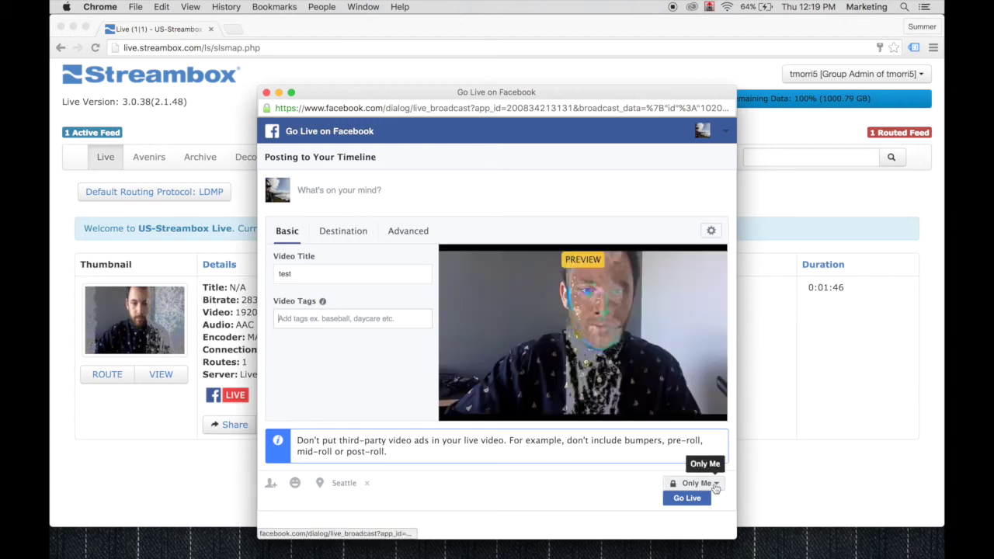
Step: Keep the audience at Only Me and start the Facebook live broadcast
left_click(715, 484)
left_click(715, 485)
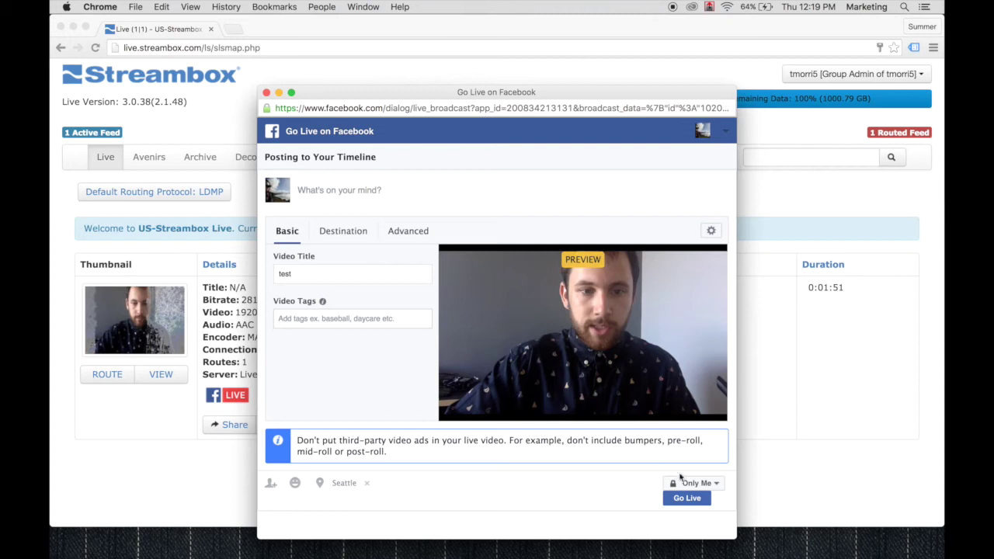
left_click(714, 484)
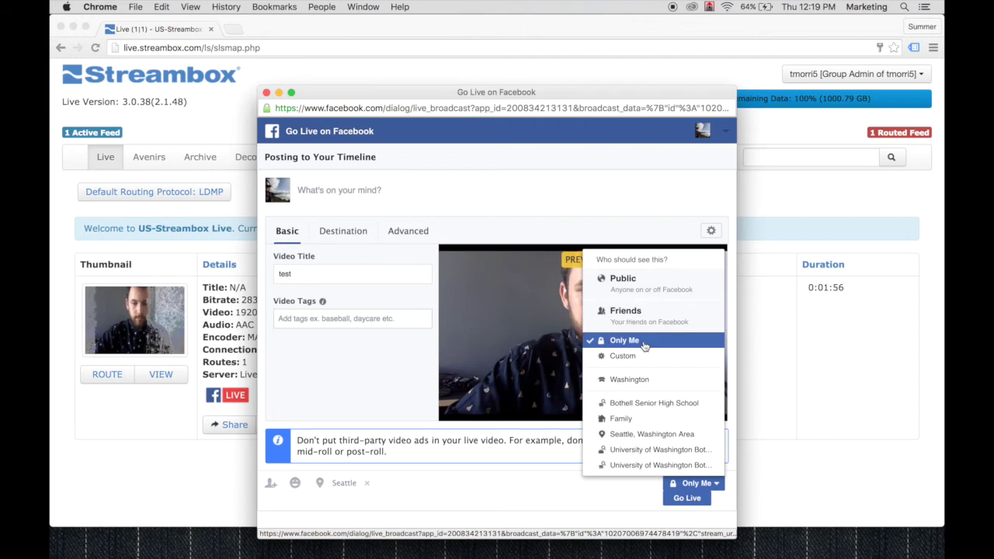
left_click(582, 498)
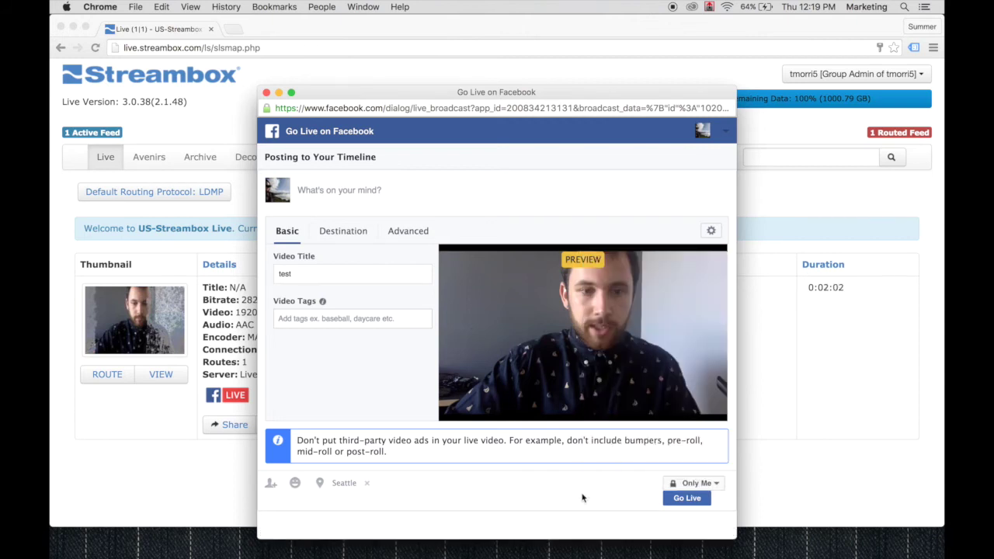
left_click(681, 501)
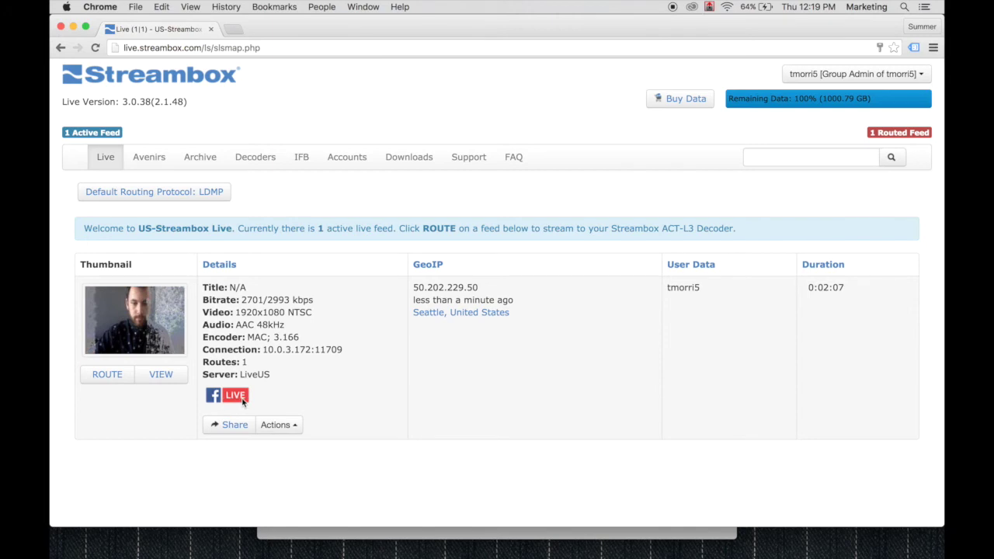
Step: Load facebook.com in a new Chrome tab by entering 'face' in the address bar
left_click(232, 31)
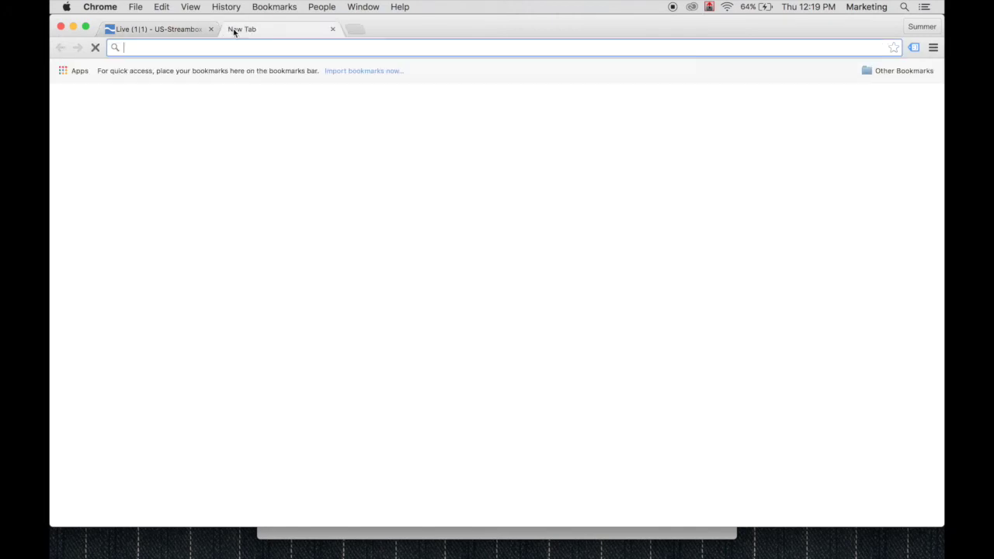
type("face")
key("Return")
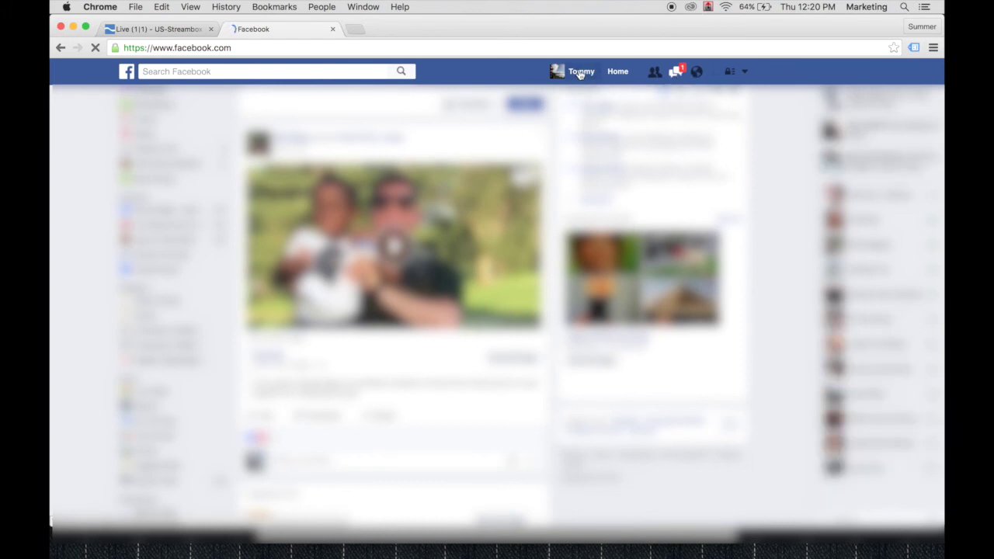
Step: On your Facebook timeline, play the LIVE video post in theater view, then exit back to the feed
left_click(579, 72)
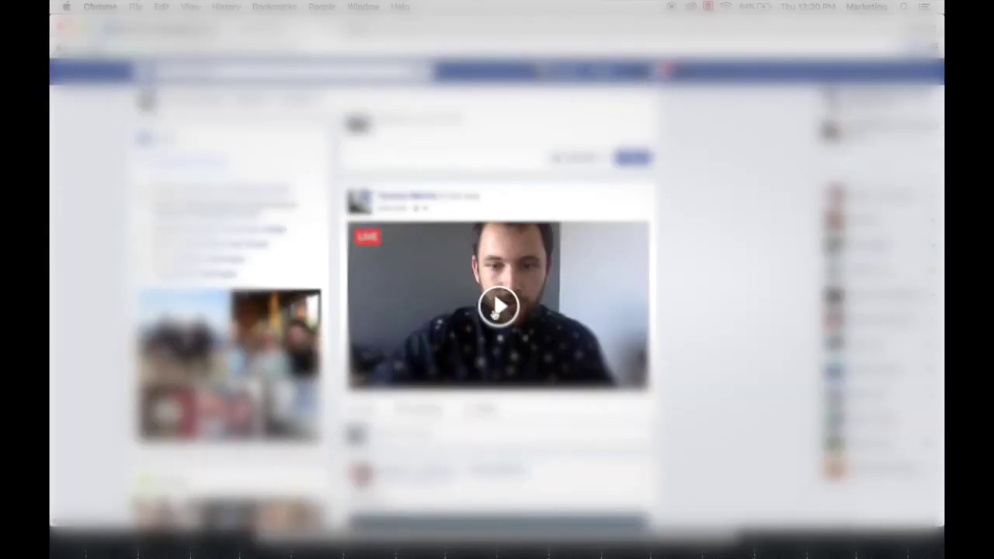
left_click(498, 310)
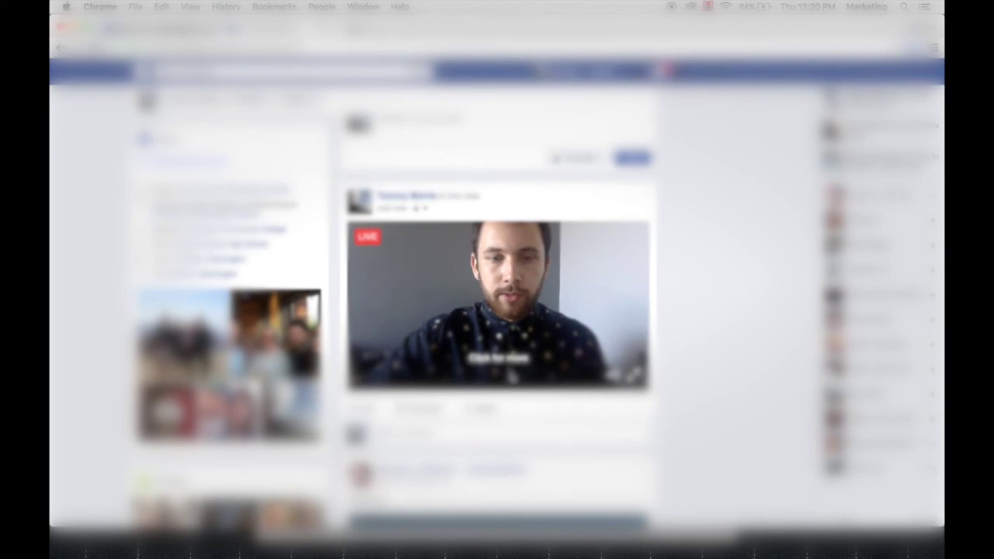
left_click(462, 315)
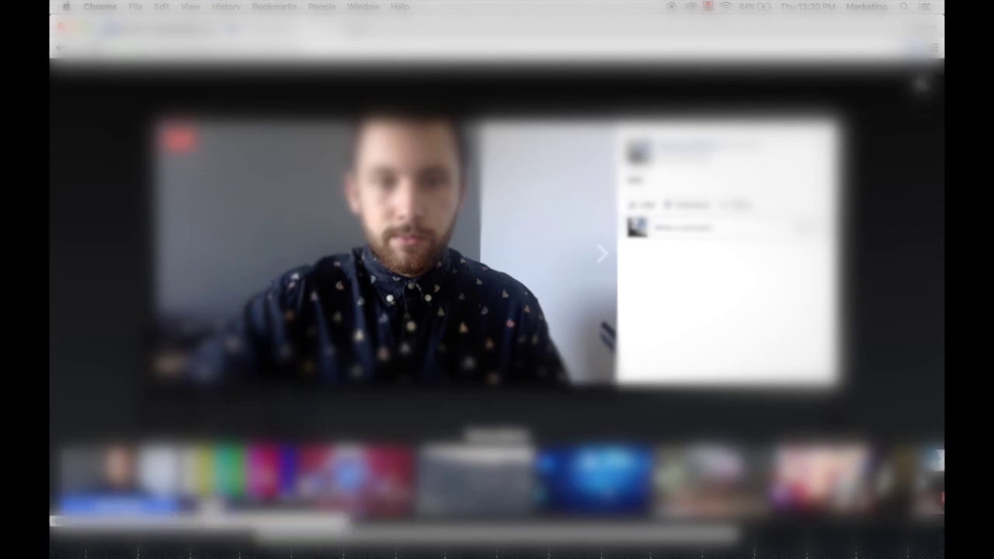
key("Escape")
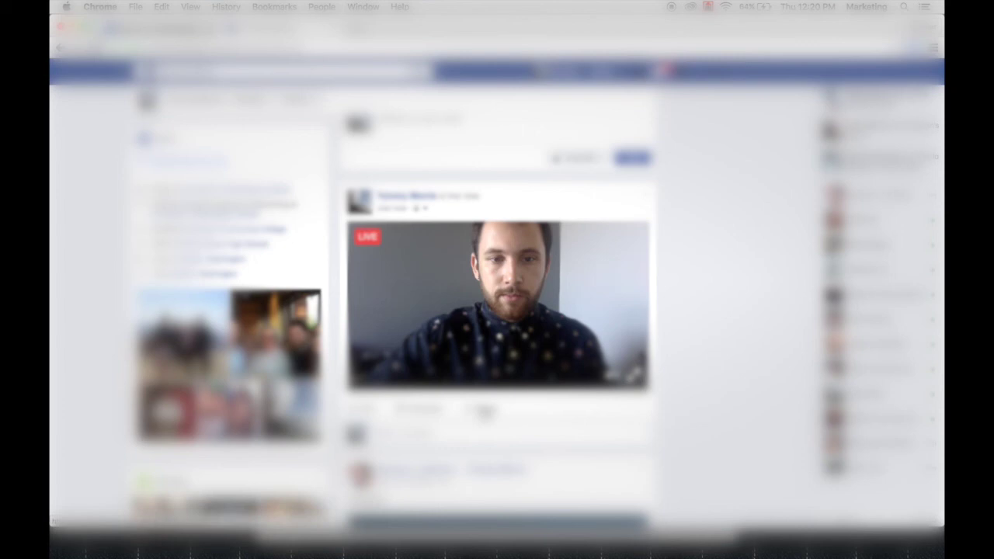
mouse_move(377, 412)
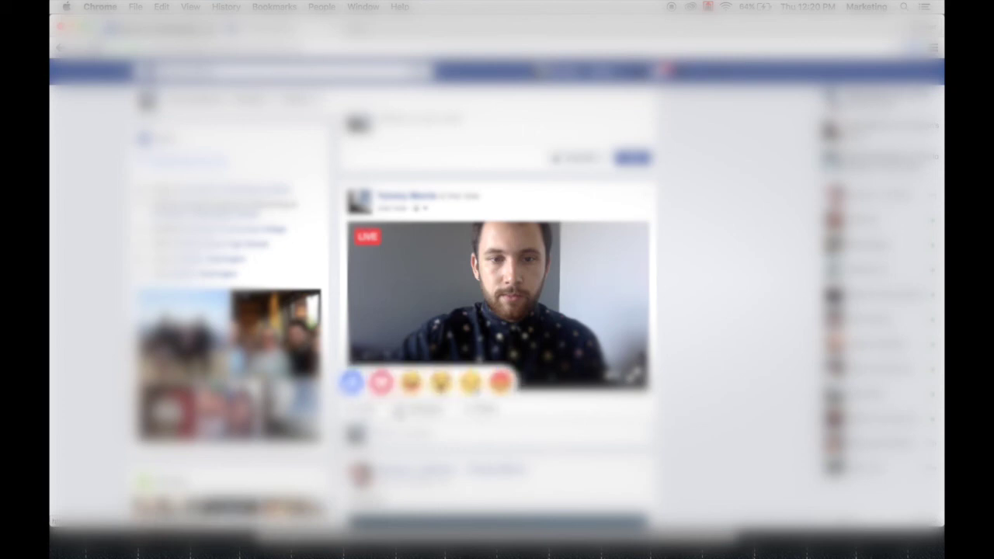